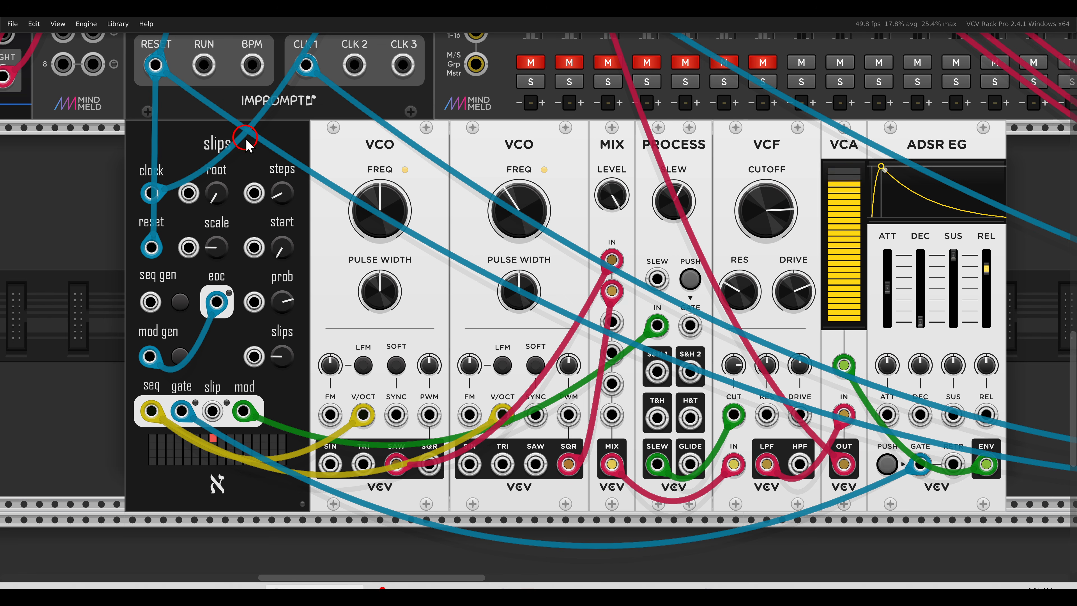
pyautogui.moveTo(562, 140)
pyautogui.mouseDown()
pyautogui.moveTo(342, 123)
pyautogui.moveTo(543, 133)
pyautogui.mouseUp()
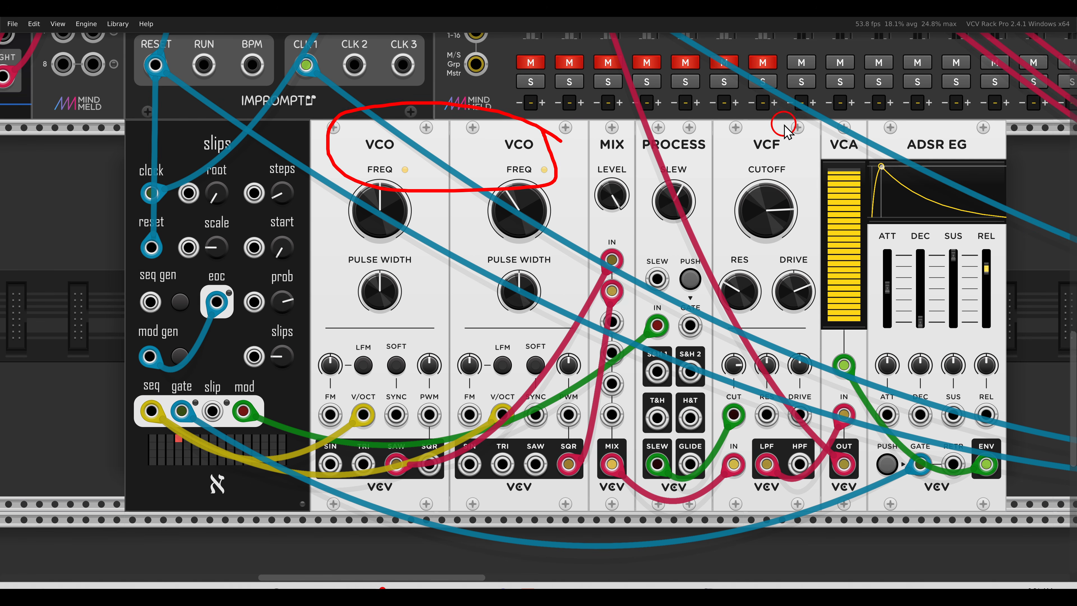
pyautogui.moveTo(796, 124)
pyautogui.mouseDown()
pyautogui.moveTo(740, 169)
pyautogui.moveTo(780, 131)
pyautogui.mouseUp()
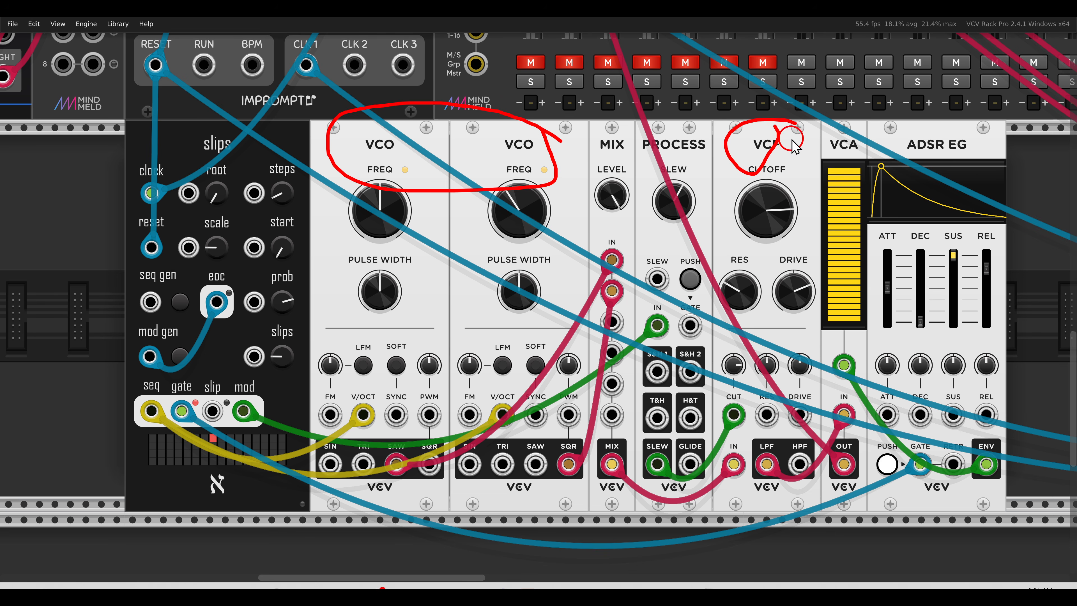
pyautogui.press('Escape')
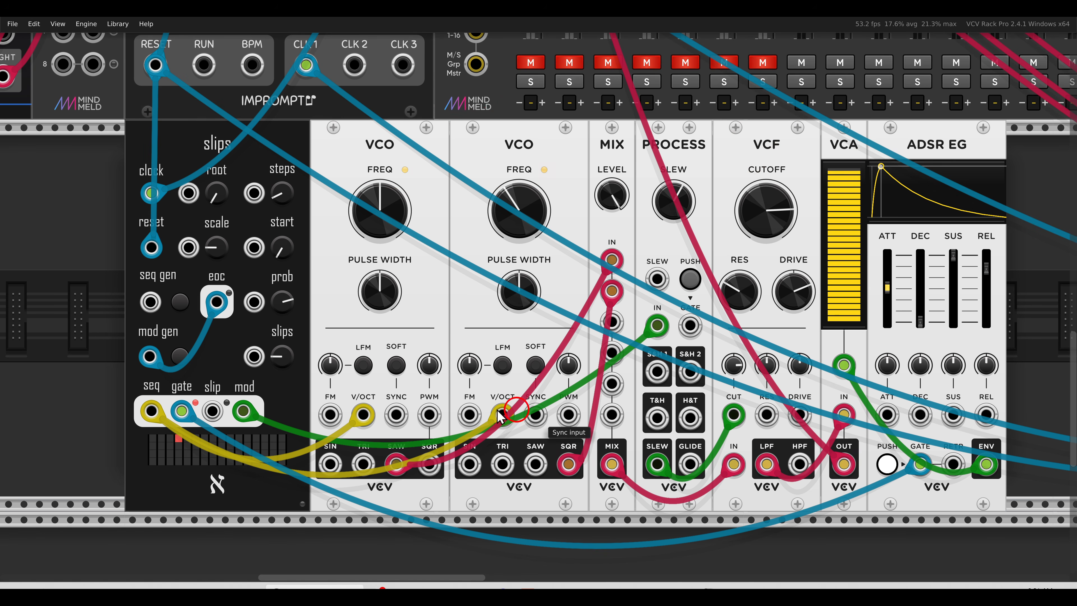
pyautogui.moveTo(271, 398)
pyautogui.mouseDown()
pyautogui.moveTo(229, 413)
pyautogui.moveTo(245, 430)
pyautogui.moveTo(264, 389)
pyautogui.mouseUp()
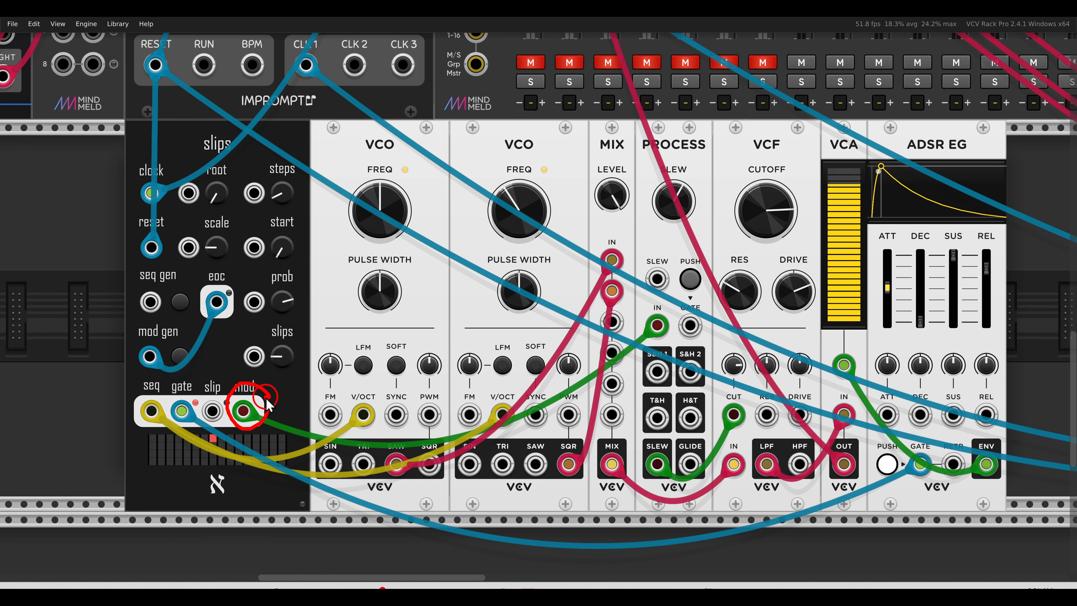
pyautogui.moveTo(759, 394)
pyautogui.mouseDown()
pyautogui.moveTo(691, 407)
pyautogui.moveTo(745, 397)
pyautogui.mouseUp()
pyautogui.press('Escape')
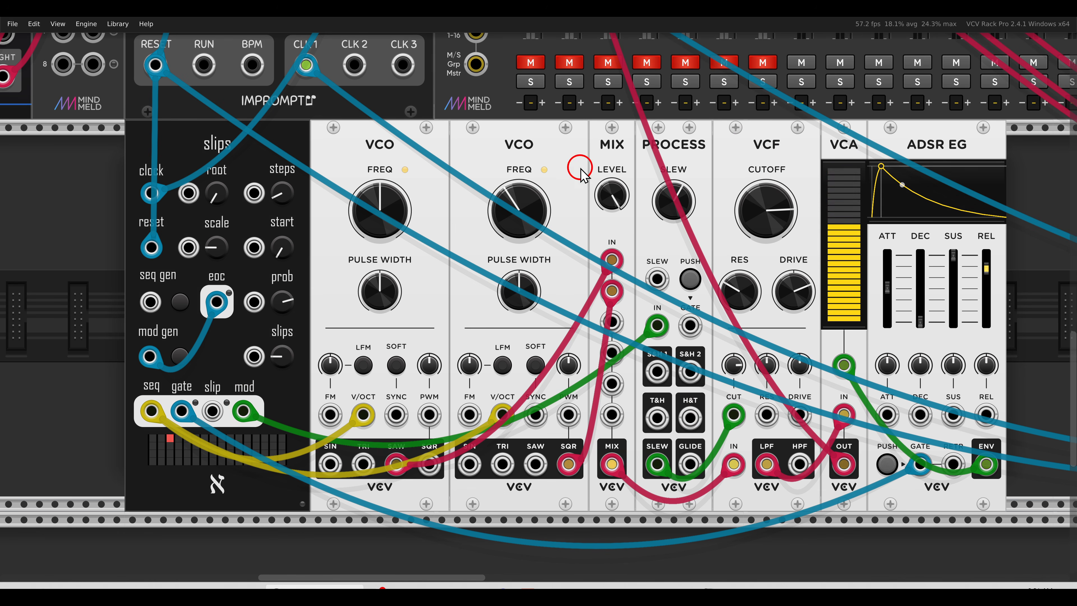
# Unmute the first mixer channel and set the slips sequencer's polyphony to 4 channels
pyautogui.click(531, 63)
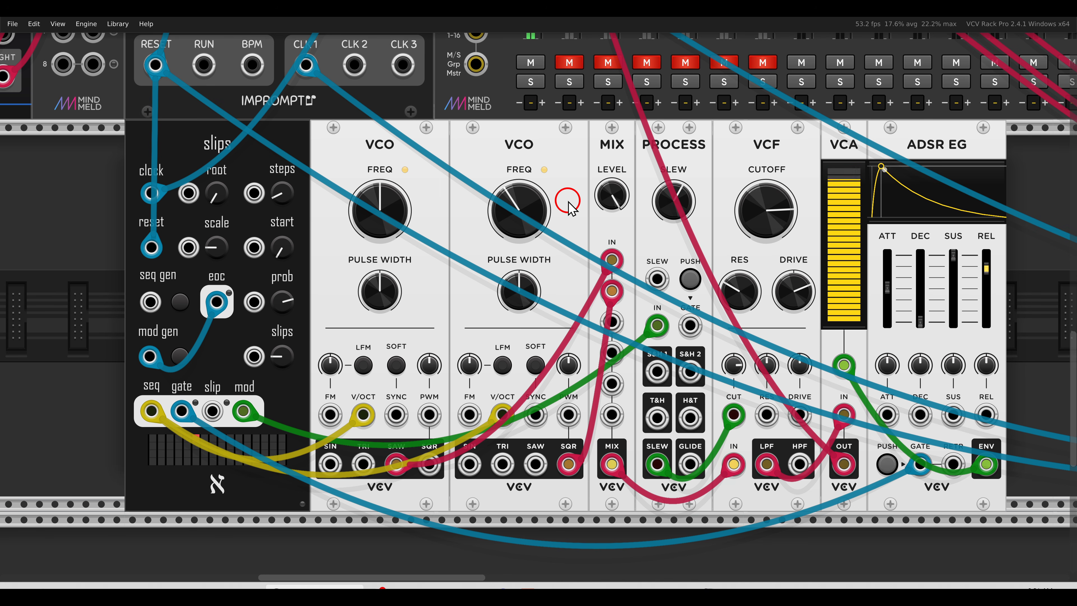
pyautogui.moveTo(998, 257)
pyautogui.mouseDown()
pyautogui.moveTo(972, 266)
pyautogui.moveTo(1002, 261)
pyautogui.mouseUp()
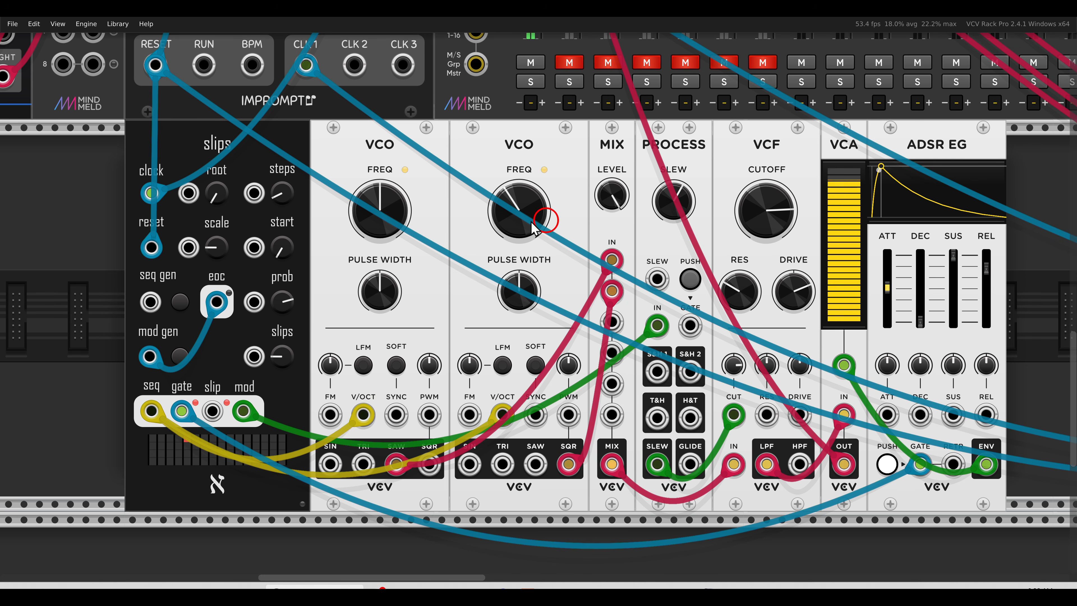
pyautogui.rightClick(244, 160)
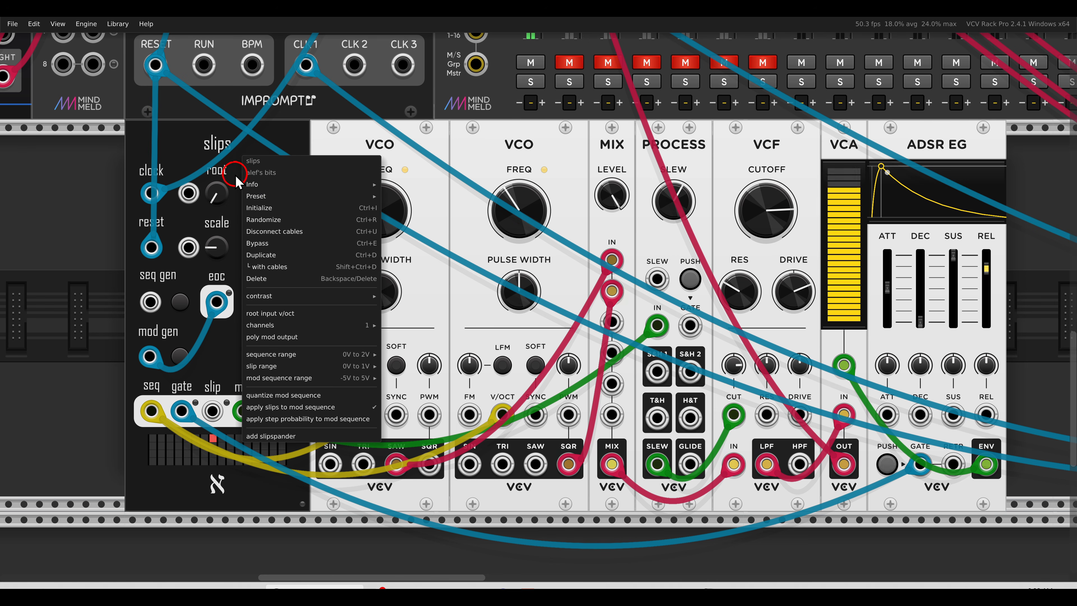
pyautogui.moveTo(258, 326)
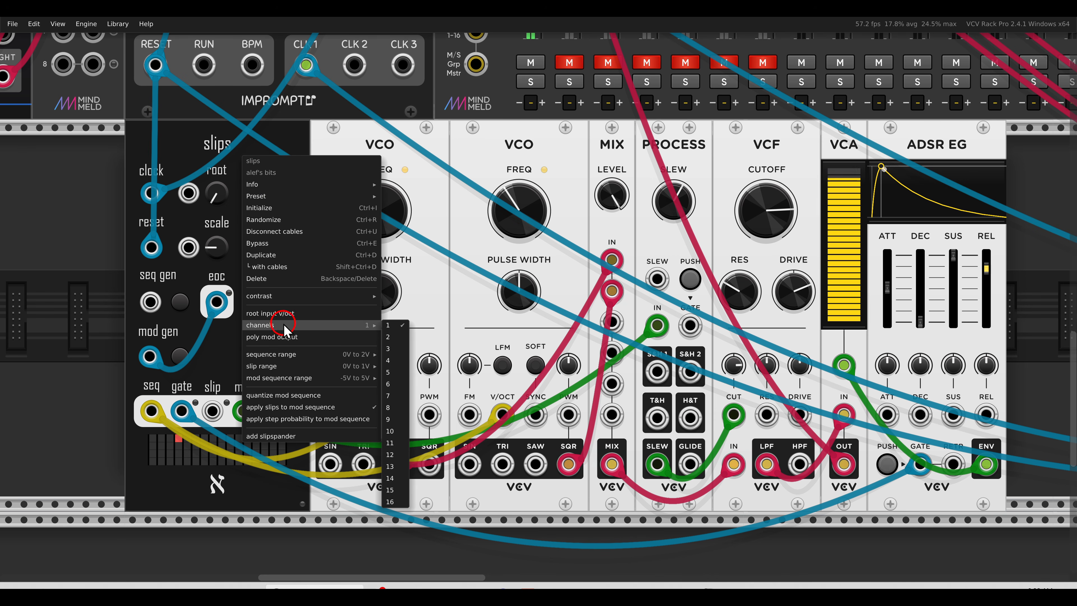
pyautogui.click(399, 364)
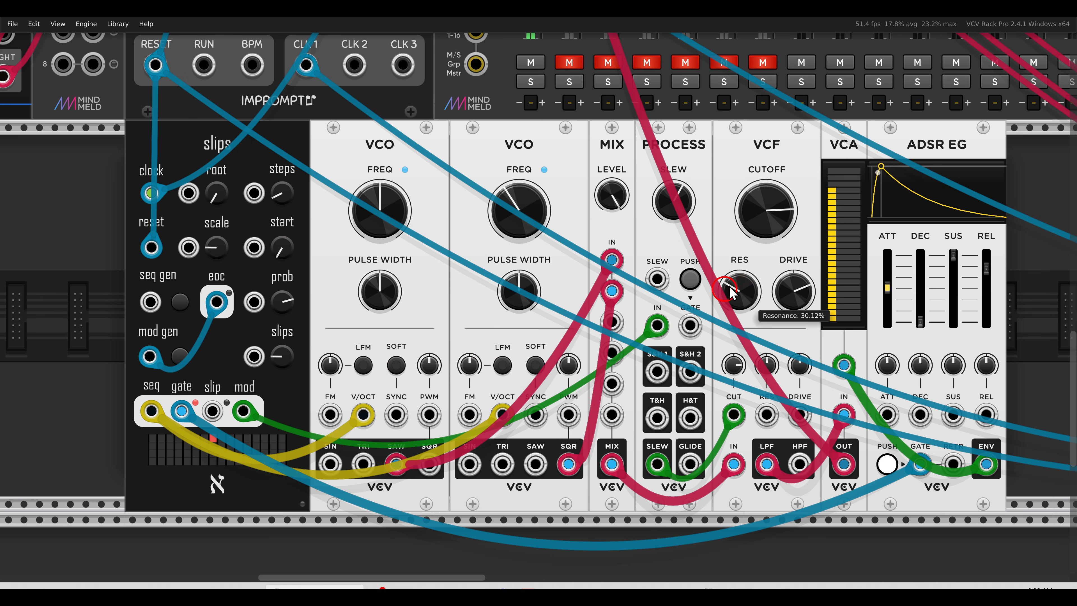
pyautogui.moveTo(875, 163)
pyautogui.mouseDown()
pyautogui.moveTo(808, 173)
pyautogui.moveTo(880, 216)
pyautogui.moveTo(870, 165)
pyautogui.mouseUp()
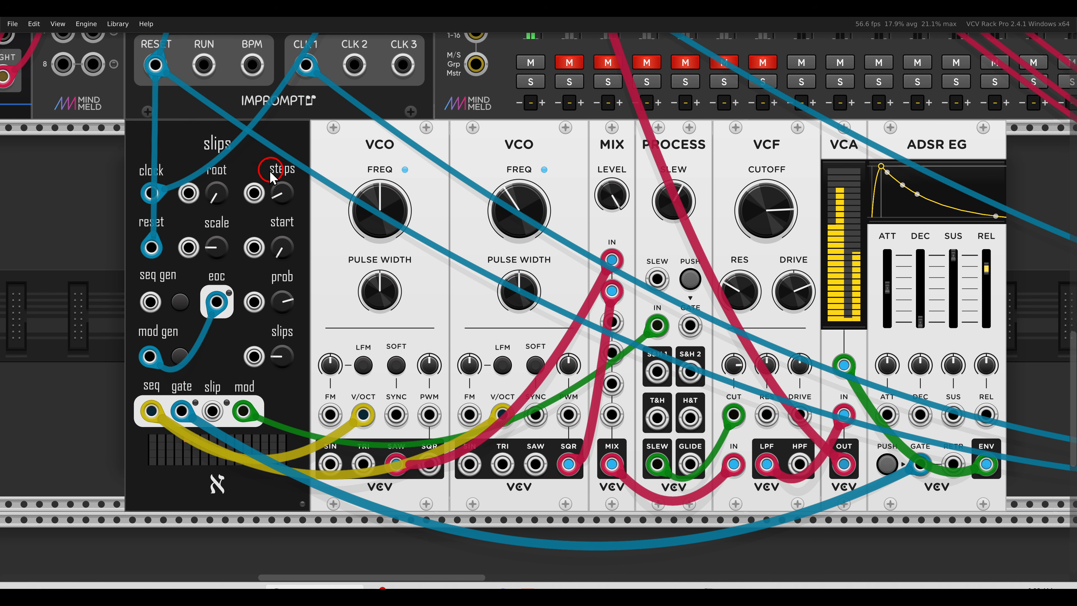
# Set the slips sequencer's polyphony to 8 channels and enable its poly mod output
pyautogui.rightClick(247, 164)
pyautogui.moveTo(267, 334)
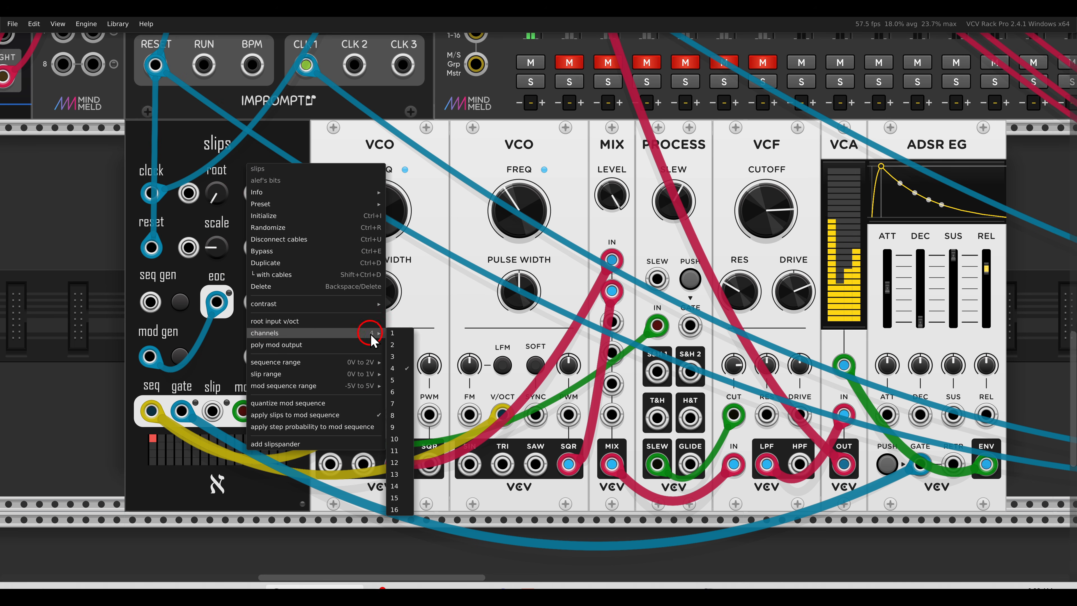
pyautogui.click(394, 415)
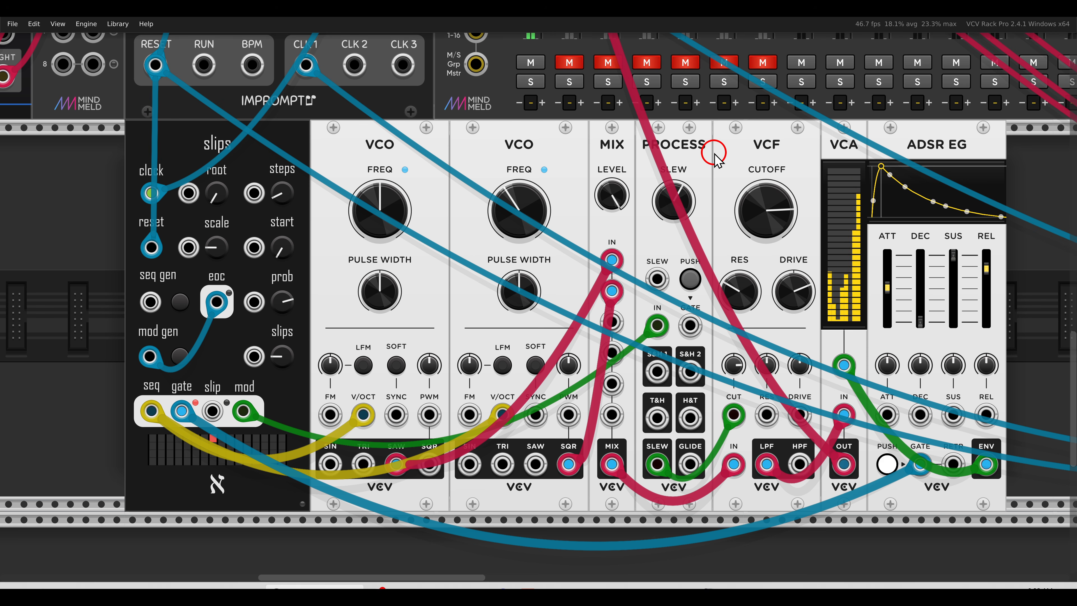
pyautogui.moveTo(755, 406)
pyautogui.mouseDown()
pyautogui.moveTo(714, 425)
pyautogui.moveTo(757, 403)
pyautogui.mouseUp()
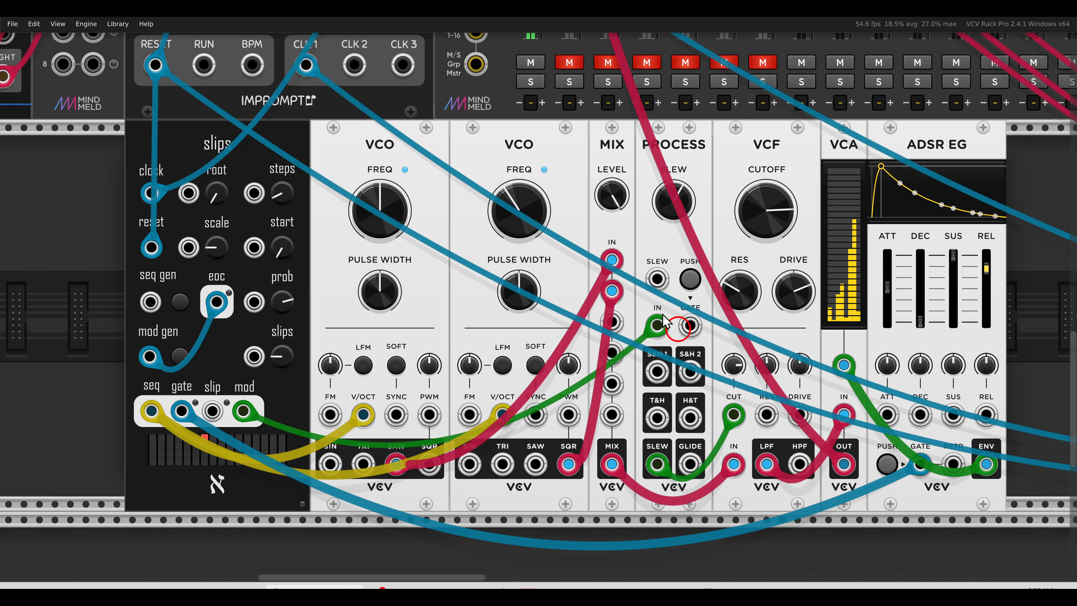
pyautogui.rightClick(236, 170)
pyautogui.click(250, 210)
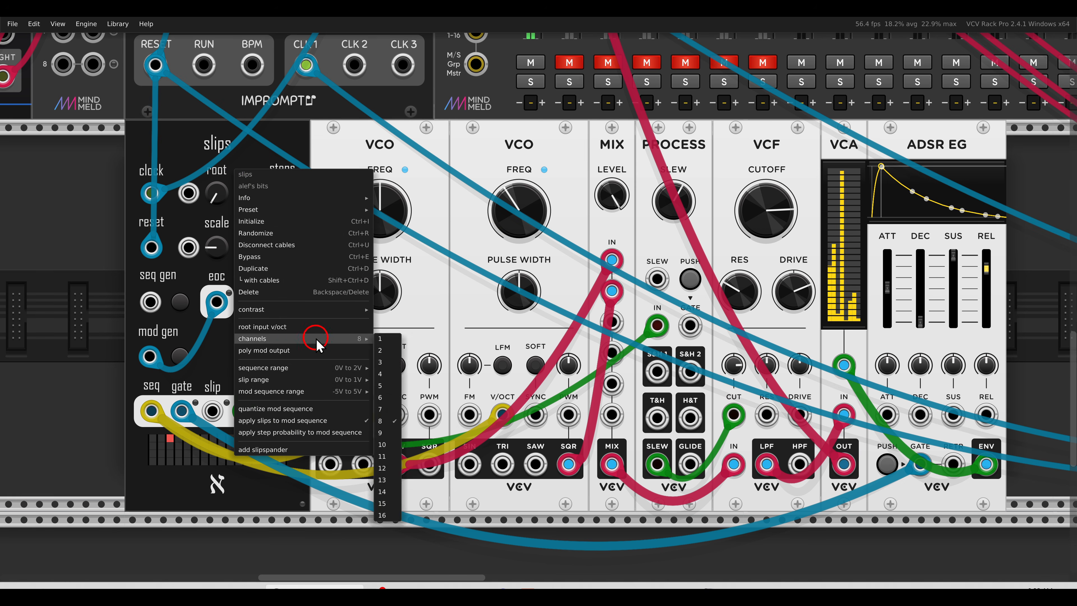
pyautogui.click(275, 351)
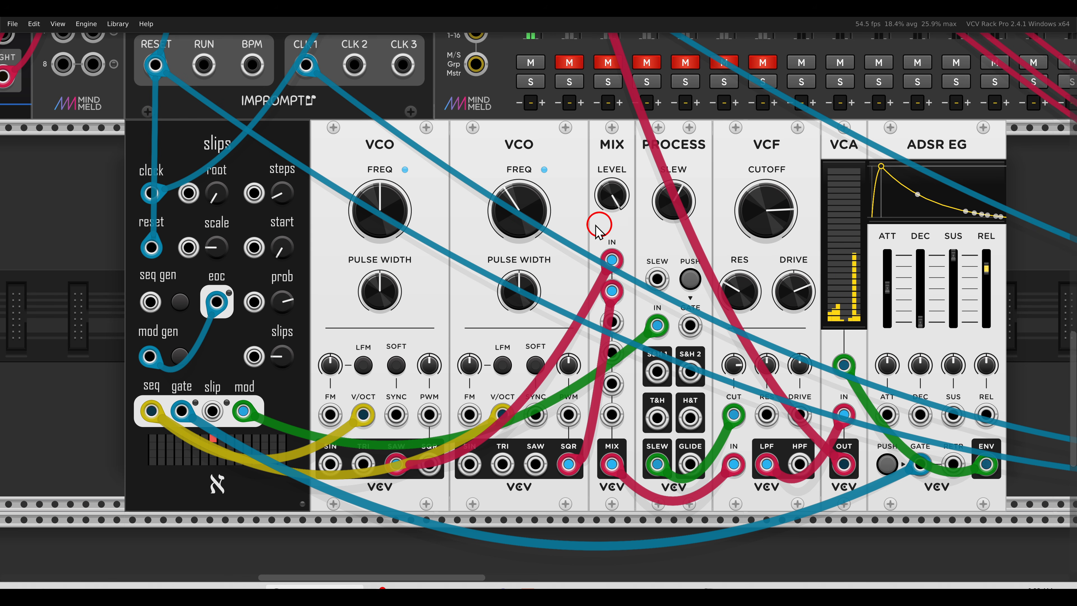
# Raise the mix of the Surge XT Delay patched between the UNMELD and MELD modules
pyautogui.moveTo(267, 125); pyautogui.dragTo(798, 464)
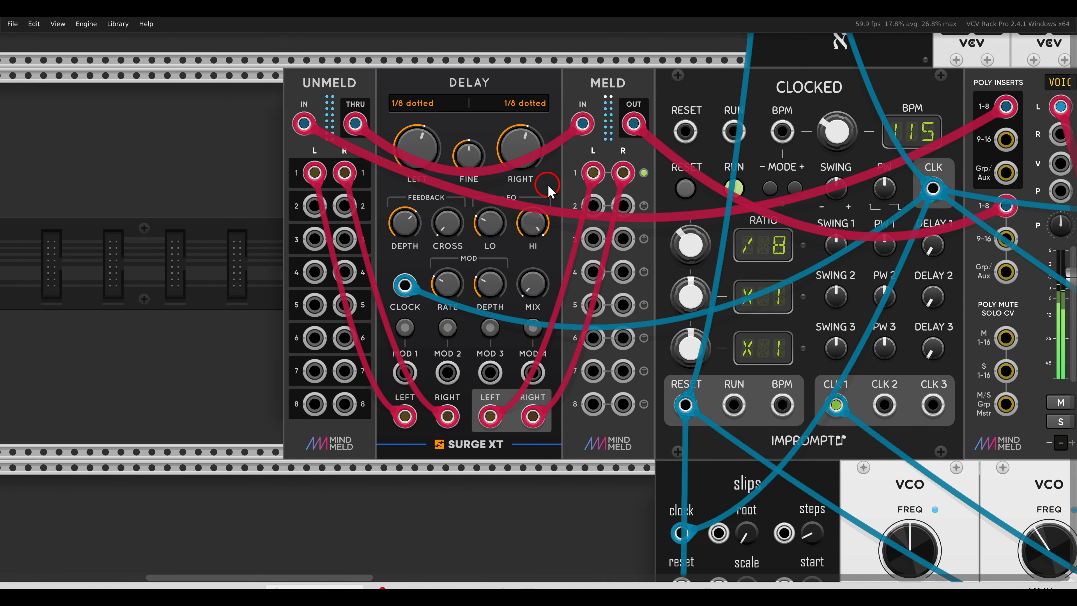
pyautogui.moveTo(531, 289); pyautogui.dragTo(496, 233)
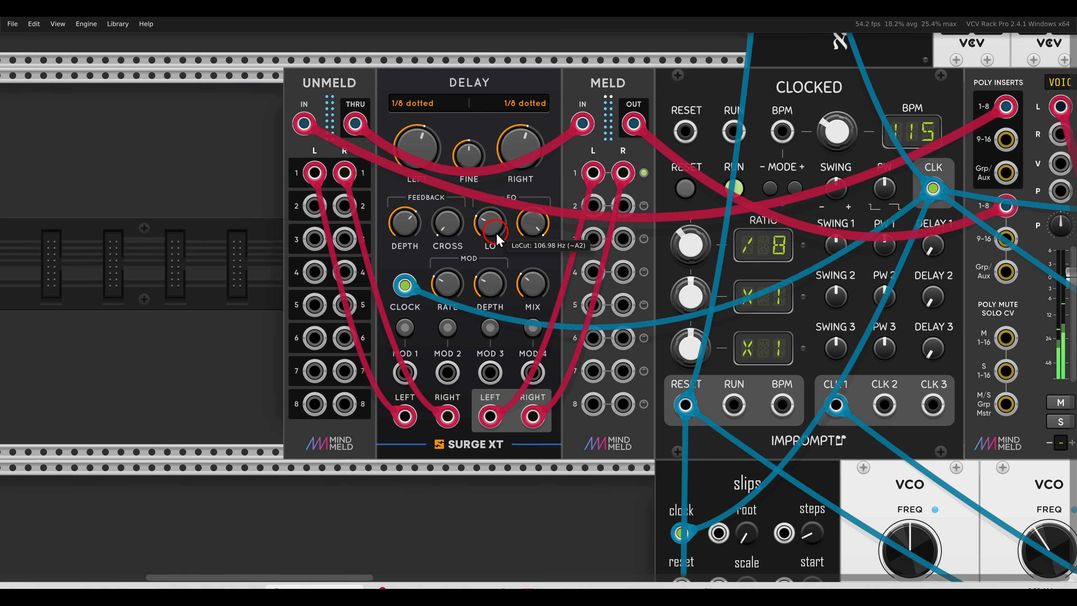
# Examine the upper row's slips and SPLIT modules and the FM-OP, Palette, Nimbus, Dark Energy and Prince of Perception modules they drive
pyautogui.moveTo(869, 107); pyautogui.dragTo(362, 251)
pyautogui.scroll(-3, 799, 207)
pyautogui.moveTo(799, 210); pyautogui.dragTo(629, 342)
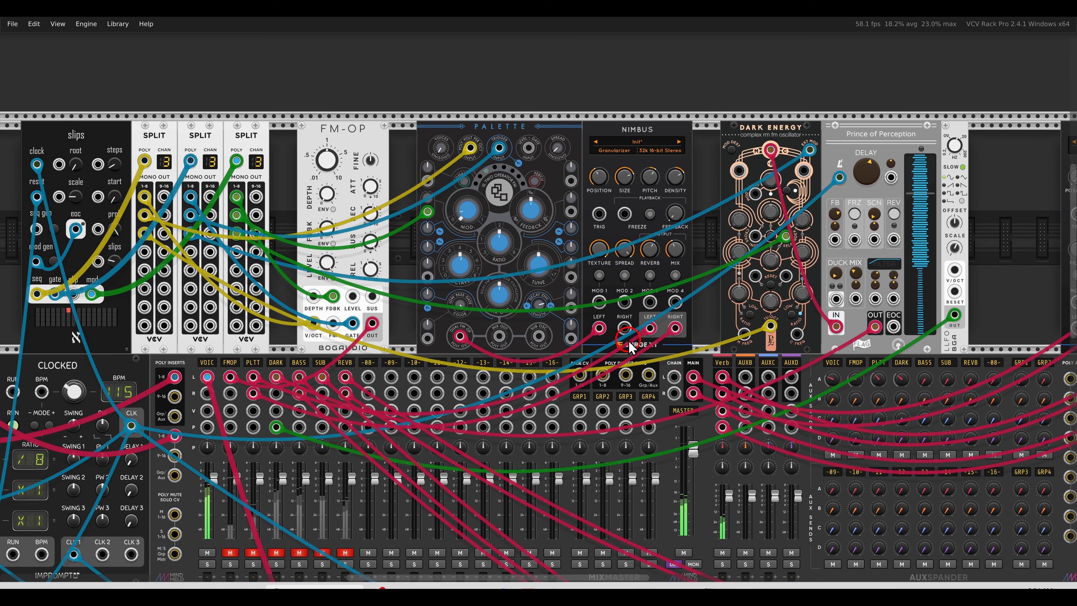
pyautogui.moveTo(363, 119)
pyautogui.mouseDown()
pyautogui.moveTo(367, 140)
pyautogui.moveTo(352, 97)
pyautogui.mouseUp()
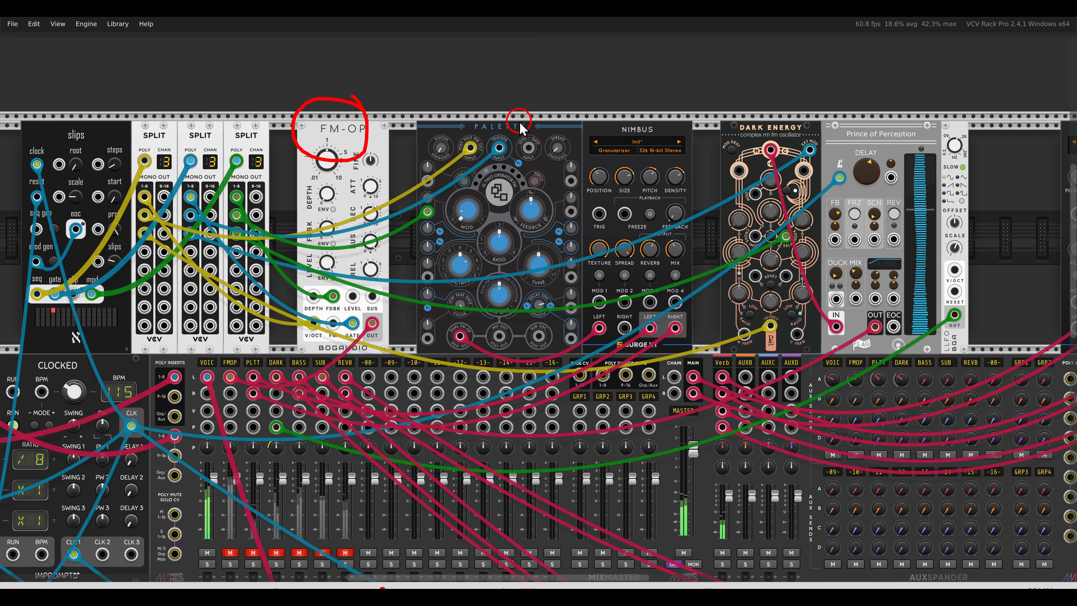
pyautogui.moveTo(521, 127); pyautogui.dragTo(518, 113)
pyautogui.moveTo(664, 114)
pyautogui.mouseDown()
pyautogui.moveTo(621, 155)
pyautogui.moveTo(659, 109)
pyautogui.mouseUp()
pyautogui.press('Escape')
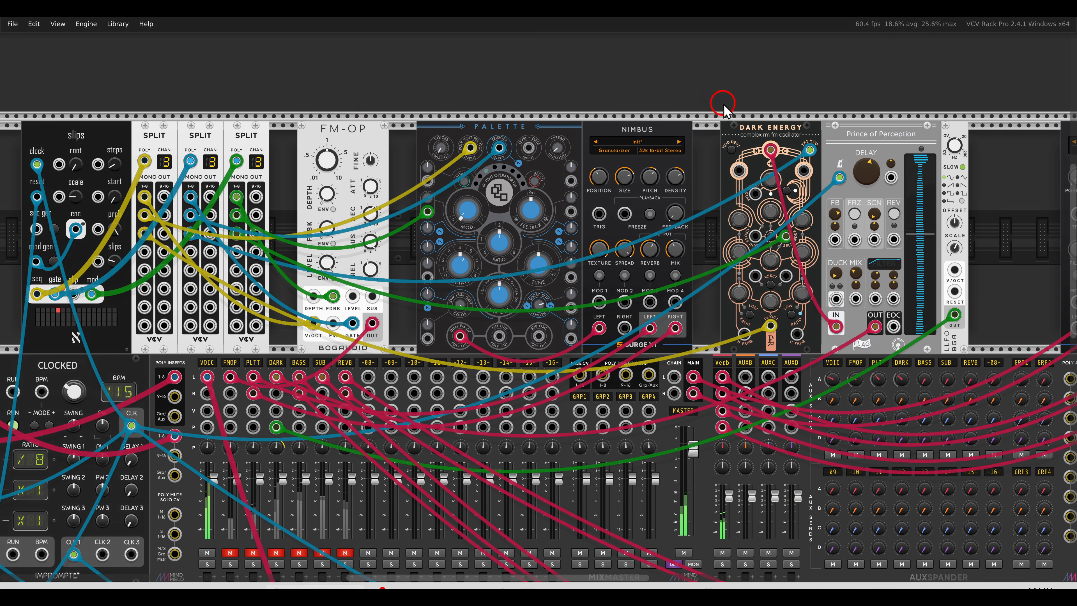
pyautogui.moveTo(797, 104)
pyautogui.mouseDown()
pyautogui.moveTo(738, 109)
pyautogui.moveTo(798, 106)
pyautogui.mouseUp()
pyautogui.moveTo(887, 111); pyautogui.dragTo(900, 119)
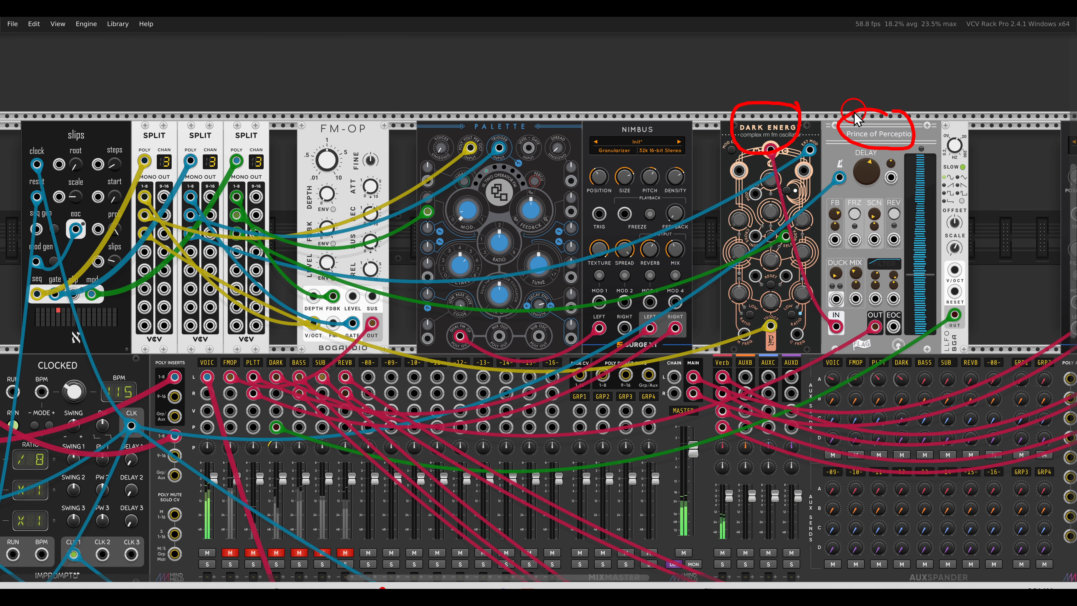
pyautogui.press('Escape')
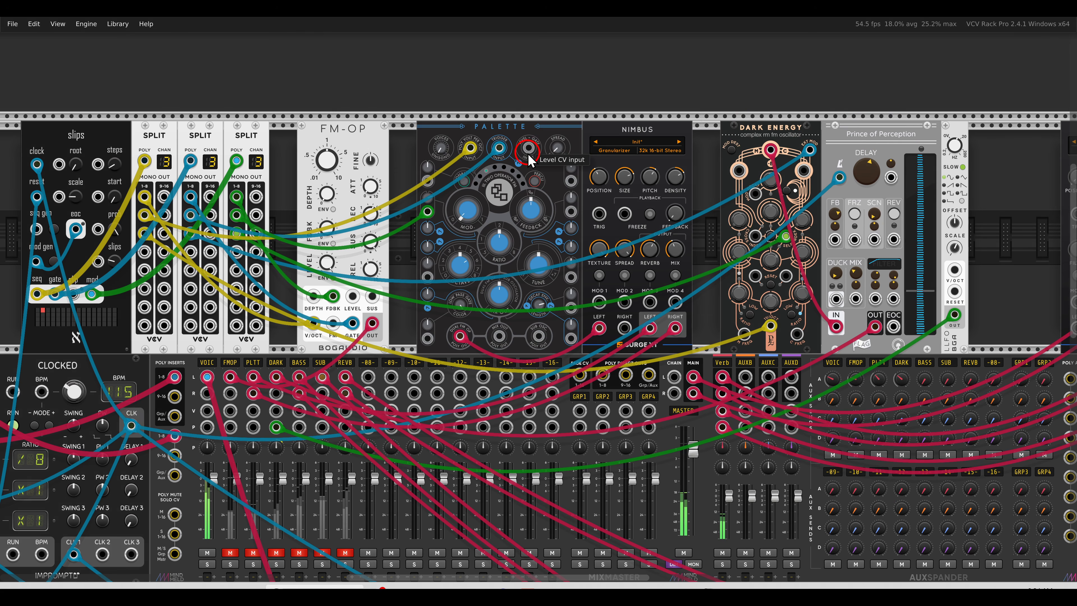
pyautogui.moveTo(528, 153); pyautogui.dragTo(766, 132)
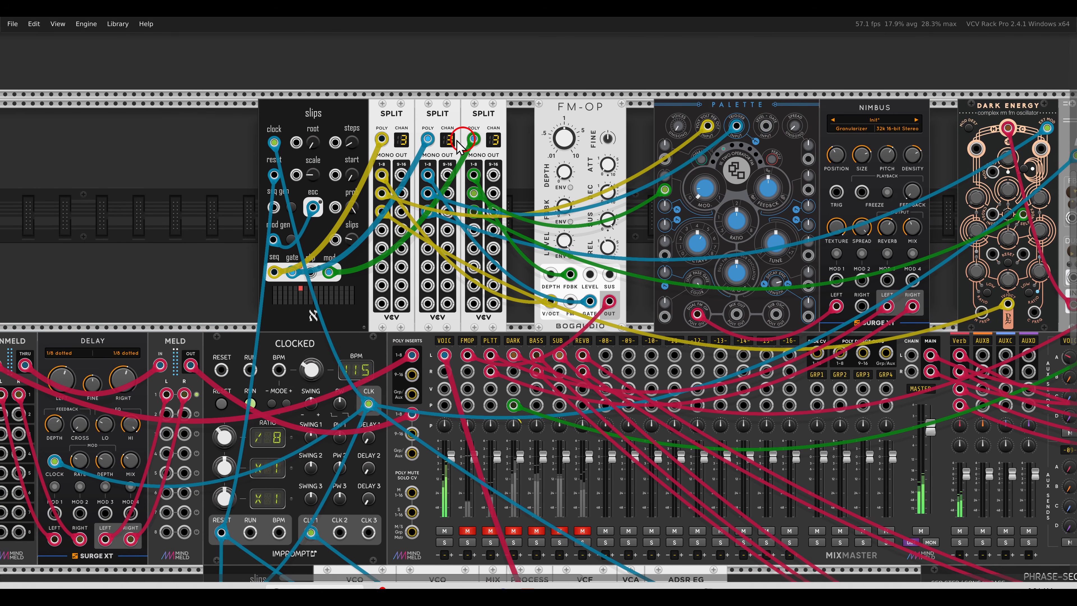
pyautogui.moveTo(395, 126)
pyautogui.mouseDown()
pyautogui.moveTo(368, 138)
pyautogui.moveTo(400, 145)
pyautogui.moveTo(392, 124)
pyautogui.moveTo(418, 138)
pyautogui.moveTo(433, 126)
pyautogui.moveTo(493, 138)
pyautogui.moveTo(486, 128)
pyautogui.mouseUp()
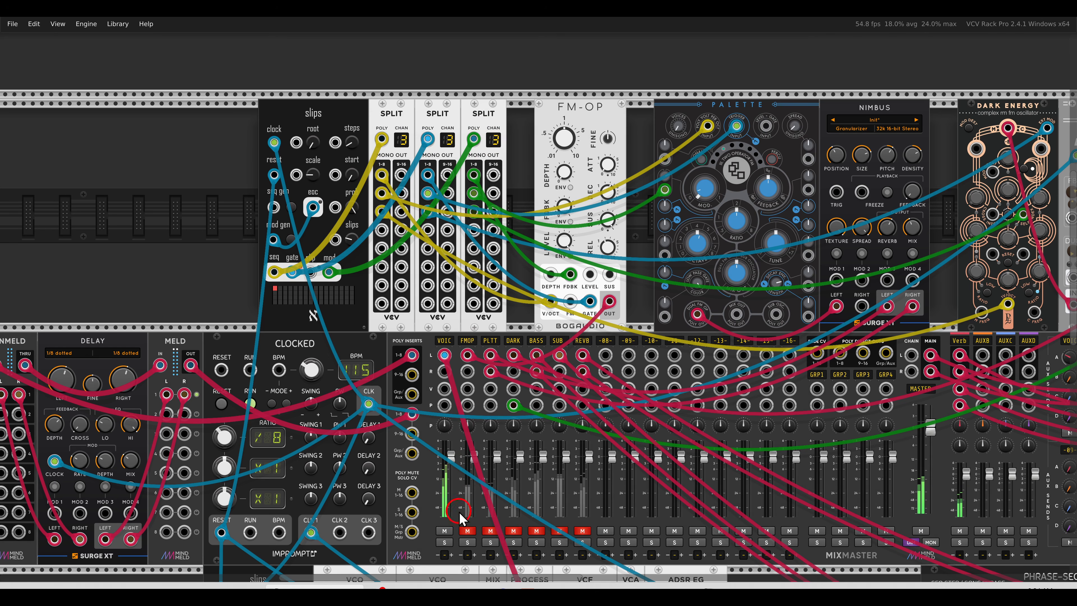
# Unmute and solo the FMOP channel on the MixMaster
pyautogui.click(467, 531)
pyautogui.click(467, 542)
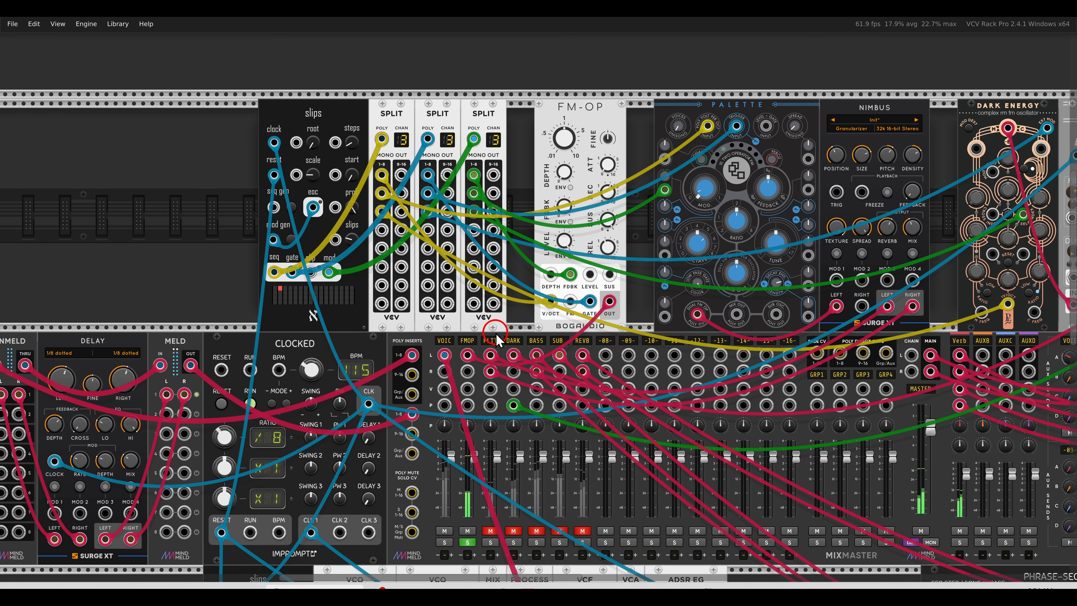
pyautogui.moveTo(490, 164)
pyautogui.mouseDown()
pyautogui.moveTo(369, 169)
pyautogui.moveTo(463, 245)
pyautogui.moveTo(486, 156)
pyautogui.moveTo(488, 172)
pyautogui.mouseUp()
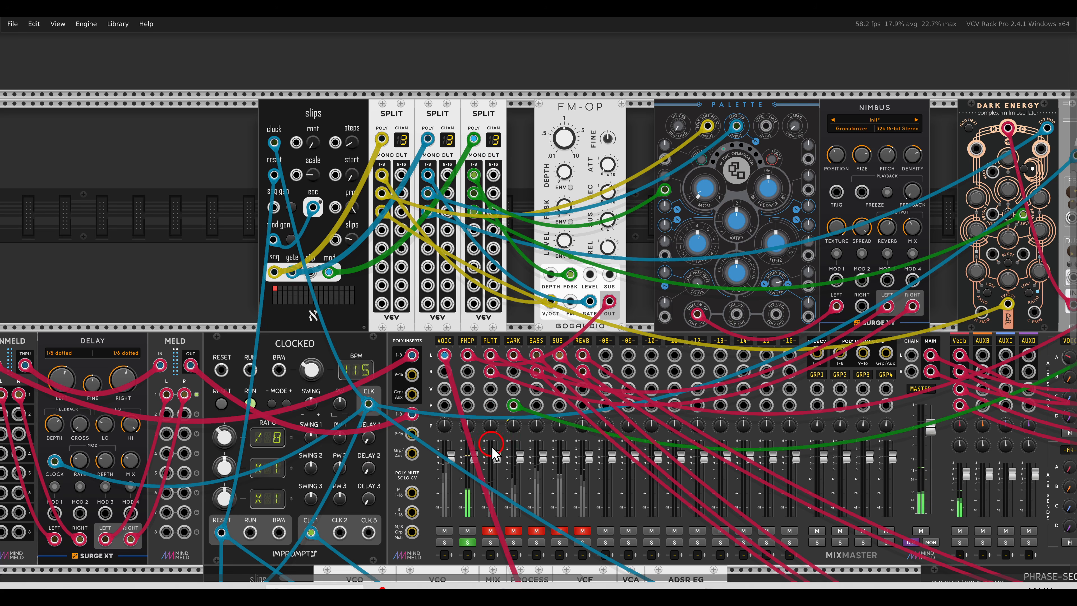
# Unmute and solo the PLTT channel on the MixMaster and adjust the track's gain
pyautogui.click(491, 530)
pyautogui.click(491, 542)
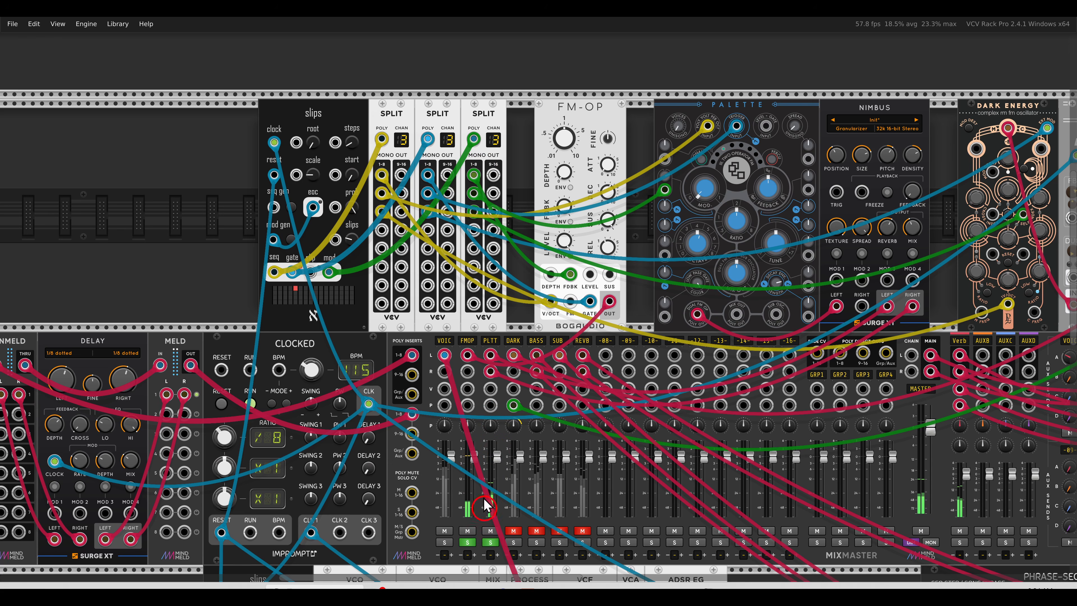
pyautogui.rightClick(488, 340)
pyautogui.moveTo(531, 372); pyautogui.dragTo(581, 371)
pyautogui.click(530, 320)
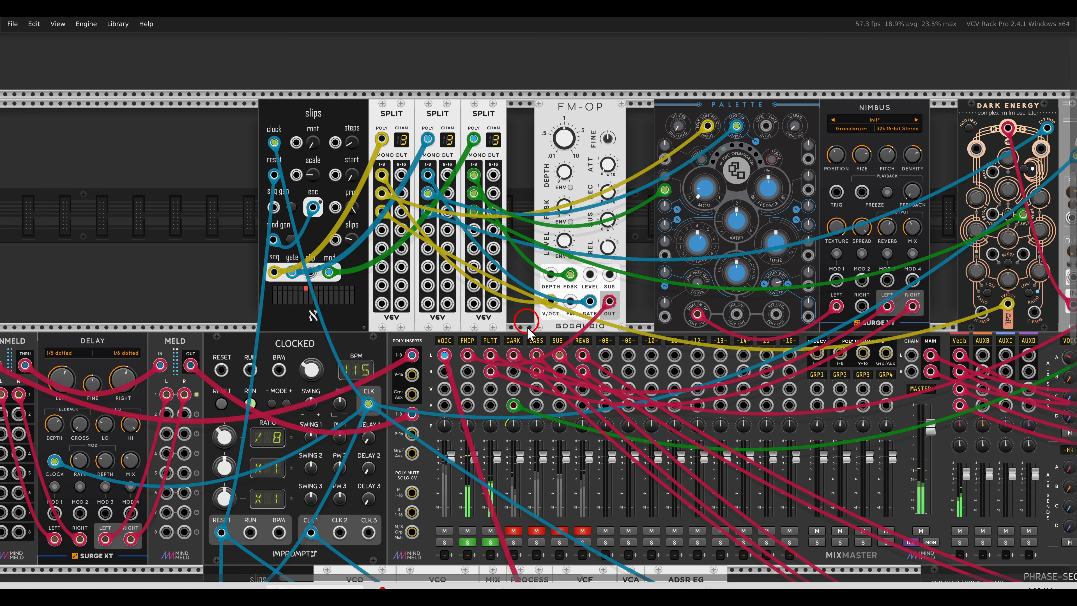
# Unmute and solo the DARK channel on the MixMaster
pyautogui.click(514, 531)
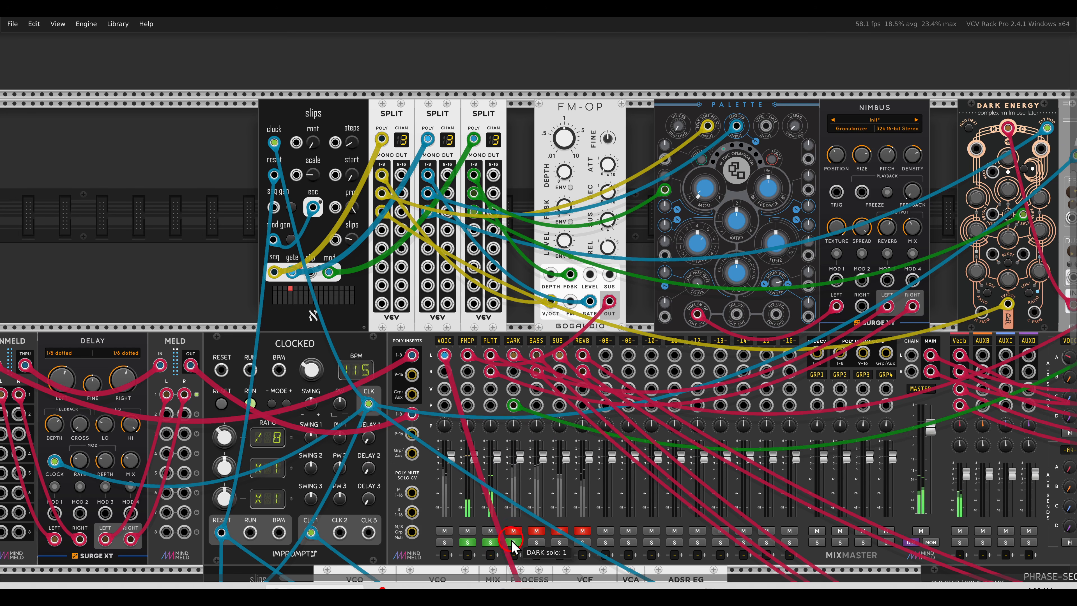
pyautogui.click(514, 542)
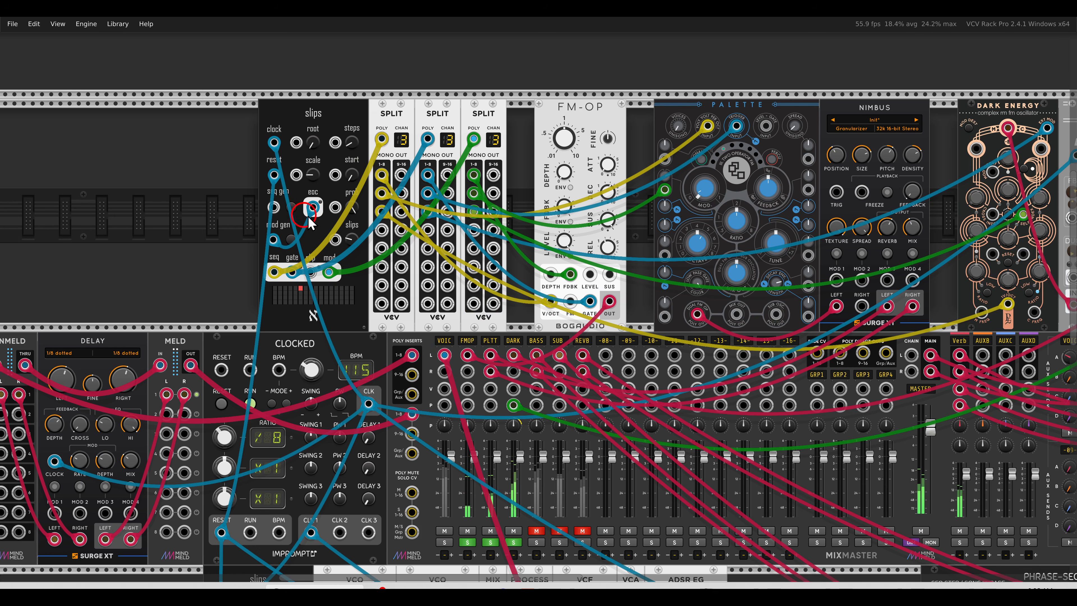
pyautogui.moveTo(350, 147)
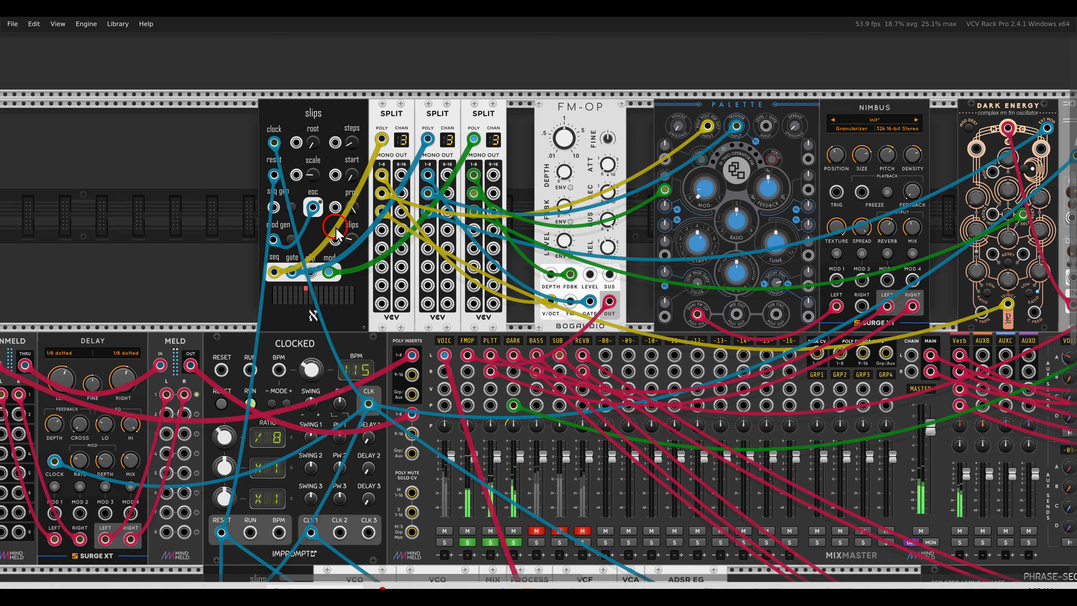
# Turn off solo on the DARK, PLTT and FMOP mixer channels
pyautogui.click(512, 543)
pyautogui.click(492, 543)
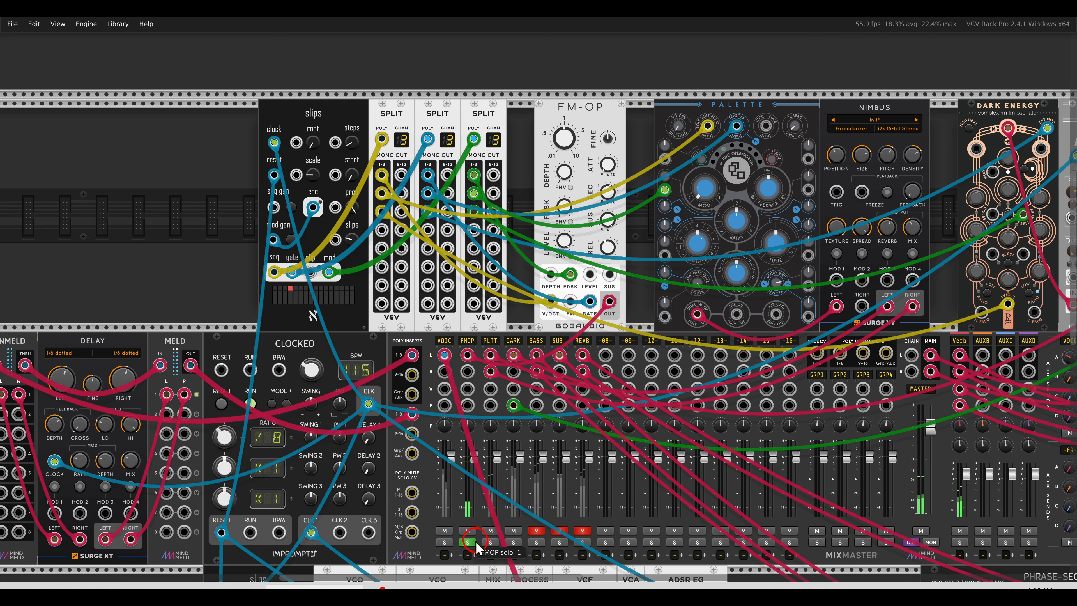
pyautogui.click(469, 543)
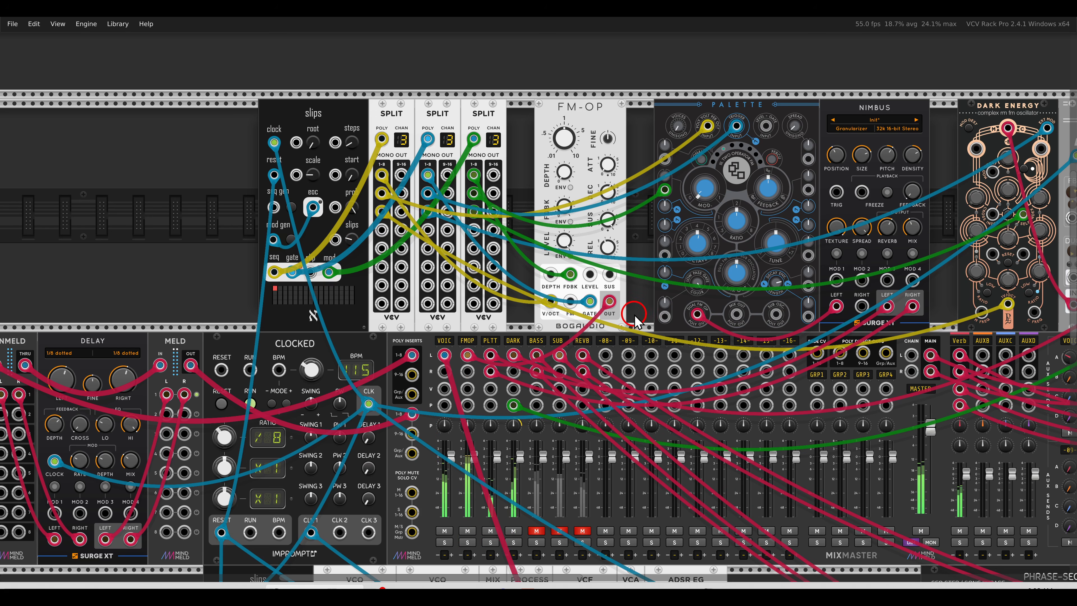
# Unmute the BASS, SUB and REVB mixer channels and bring the whole patch into view
pyautogui.scroll(-2, 635, 321)
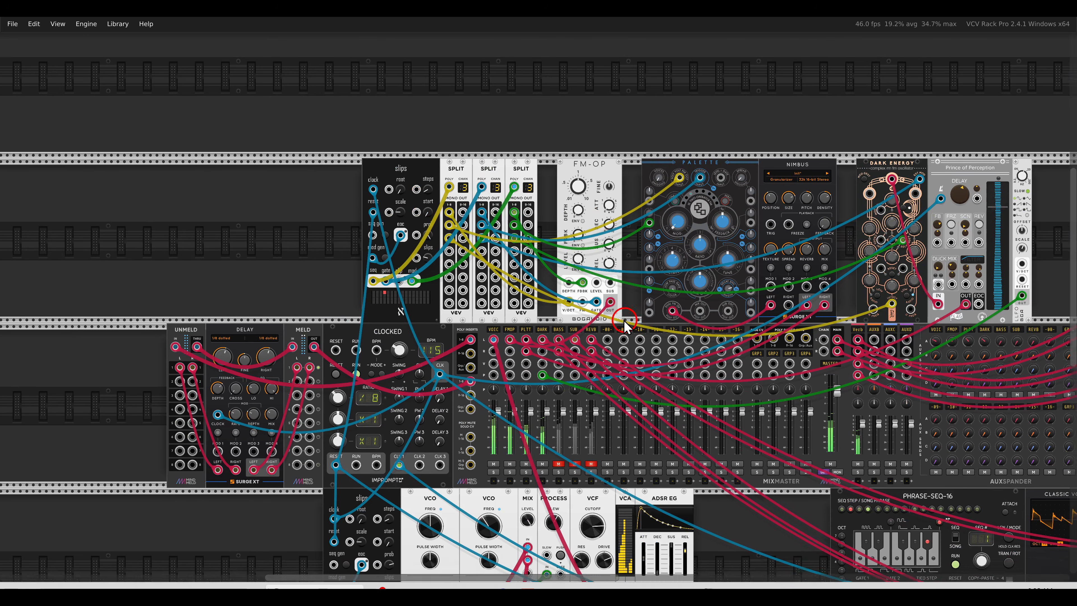
pyautogui.moveTo(625, 322); pyautogui.dragTo(533, 238)
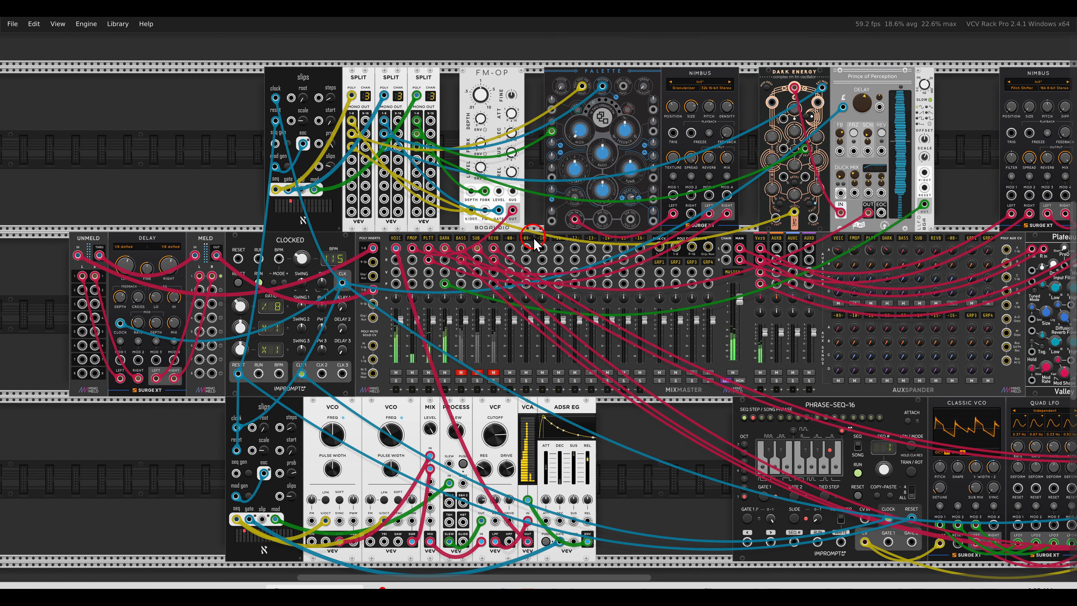
pyautogui.moveTo(717, 451); pyautogui.dragTo(303, 346)
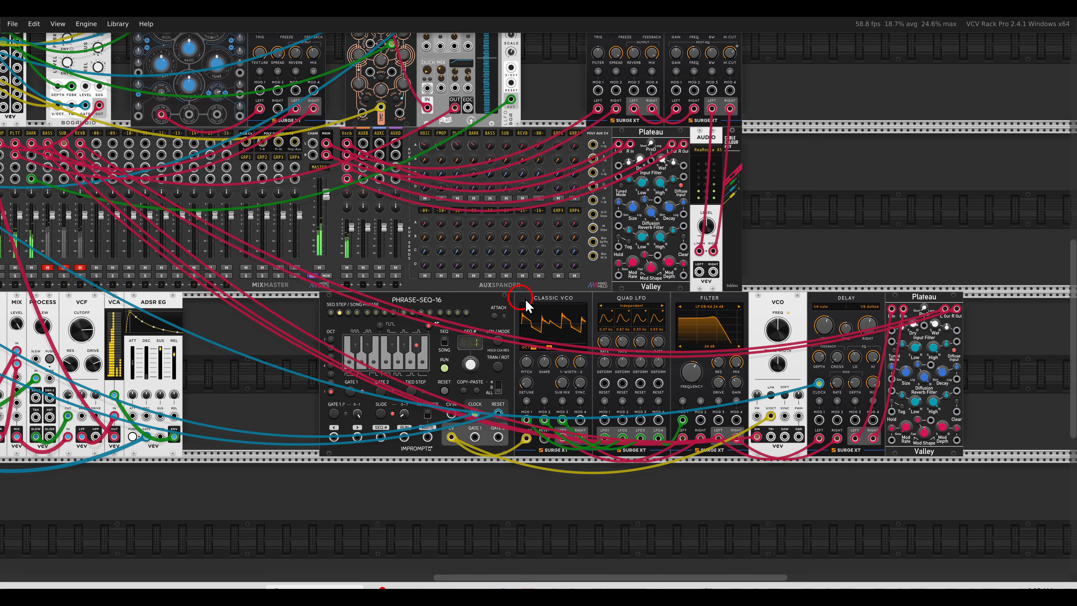
pyautogui.moveTo(207, 307); pyautogui.dragTo(425, 322)
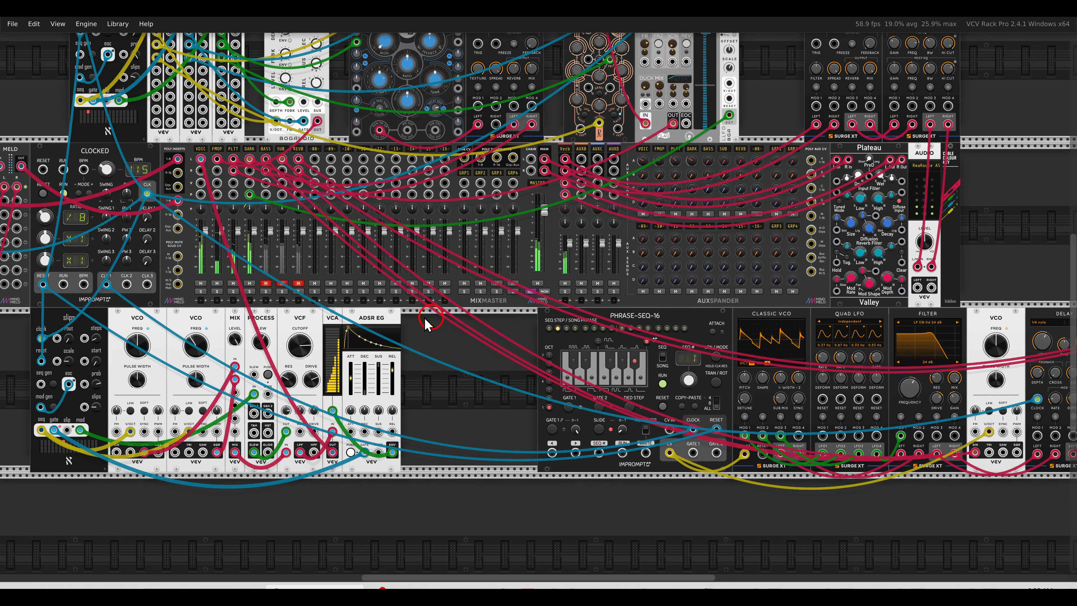
pyautogui.click(266, 283)
pyautogui.click(282, 284)
pyautogui.click(298, 284)
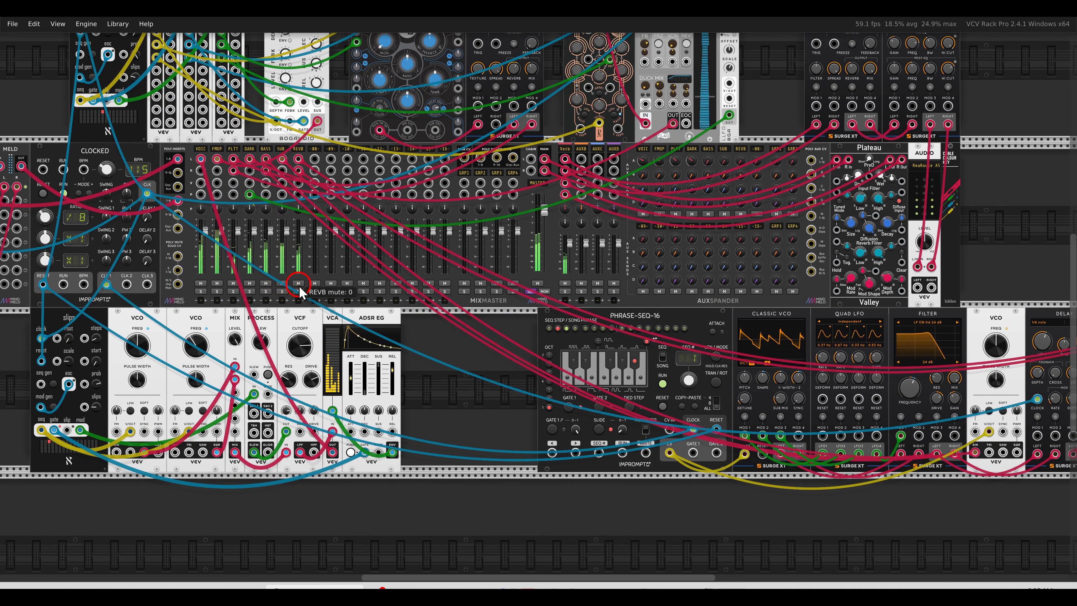
pyautogui.scroll(-5, 472, 348)
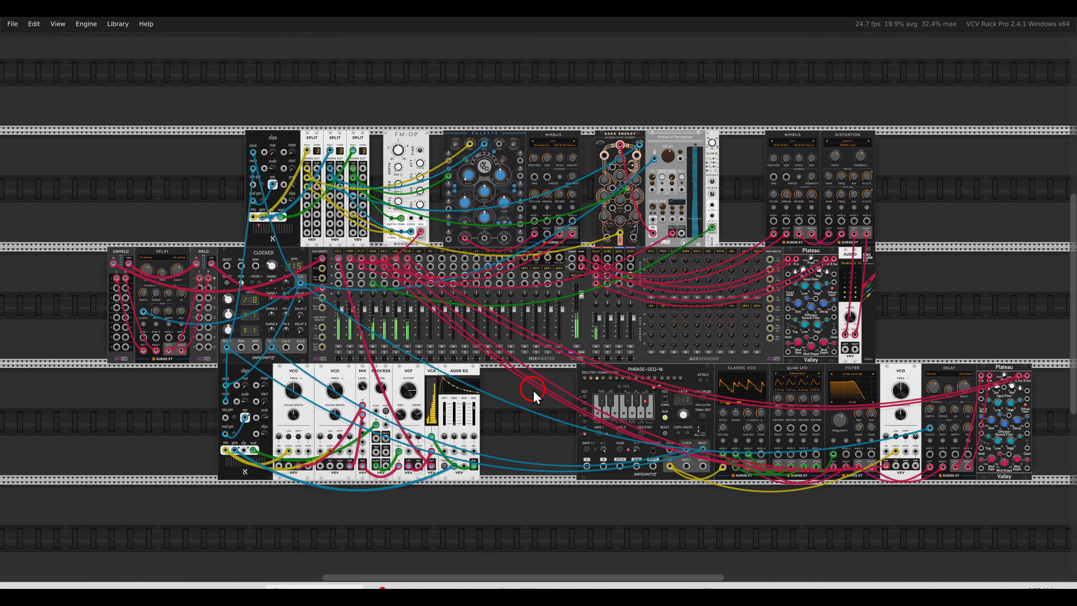